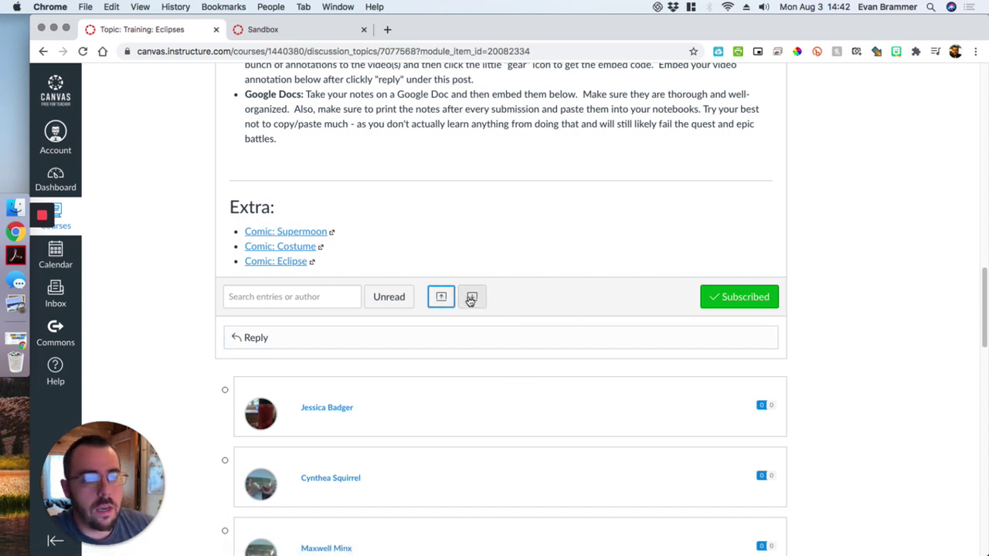
# Collapse and re-expand all the student replies in the Eclipses training discussion
pyautogui.click(471, 299)
pyautogui.click(441, 297)
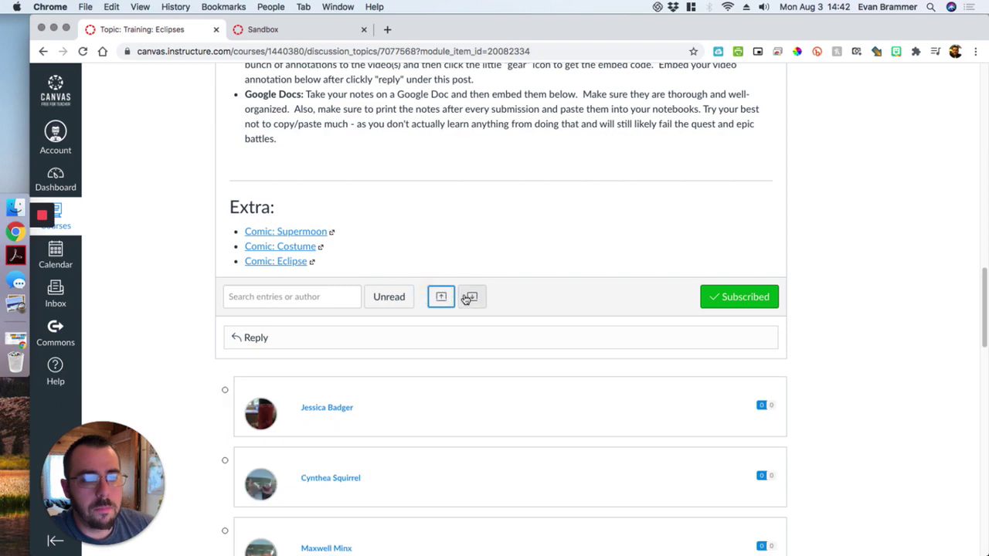
pyautogui.click(470, 299)
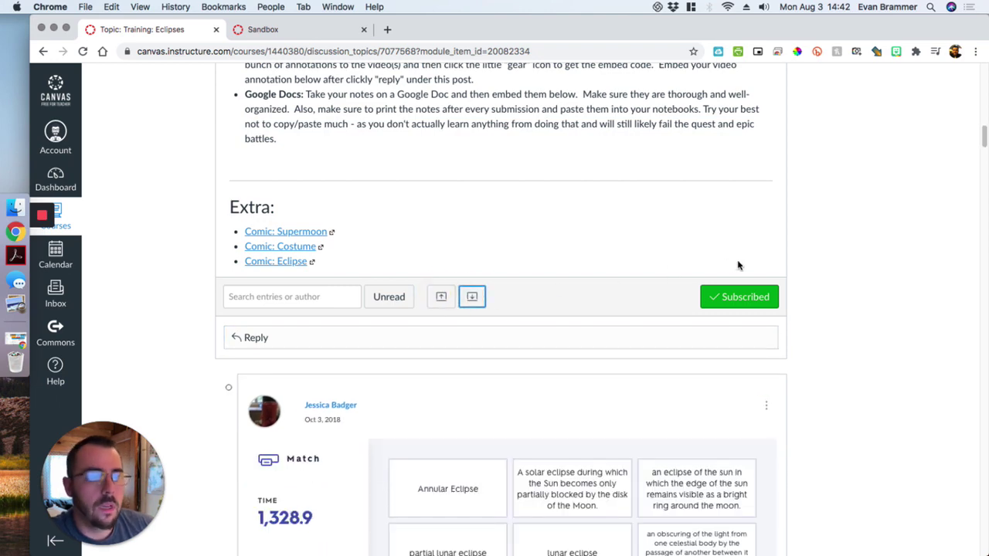
# Review the training's submission options and the students' embedded Quizlet replies, paging forward two cards in the flashcard set
pyautogui.scroll(5, 738, 266)
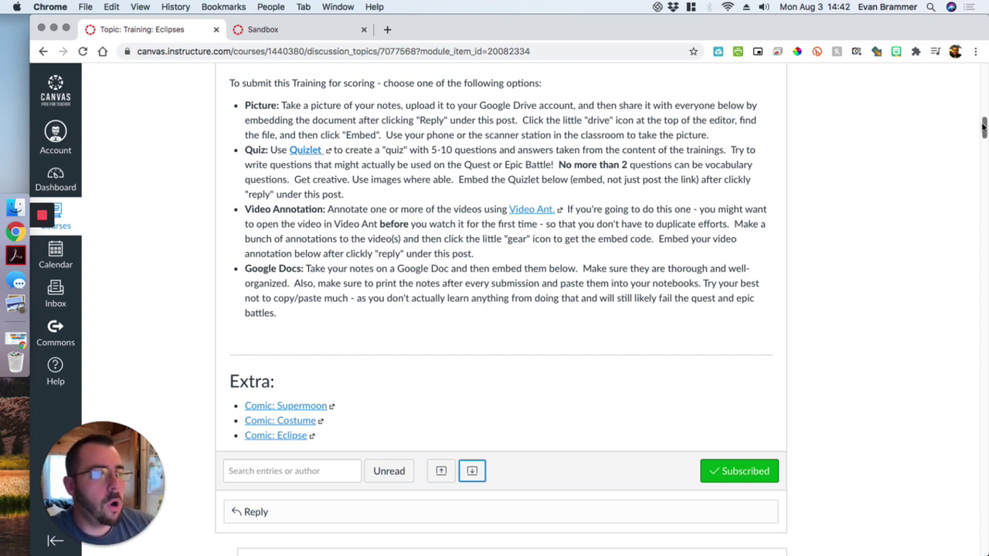
pyautogui.moveTo(983, 127); pyautogui.dragTo(982, 148)
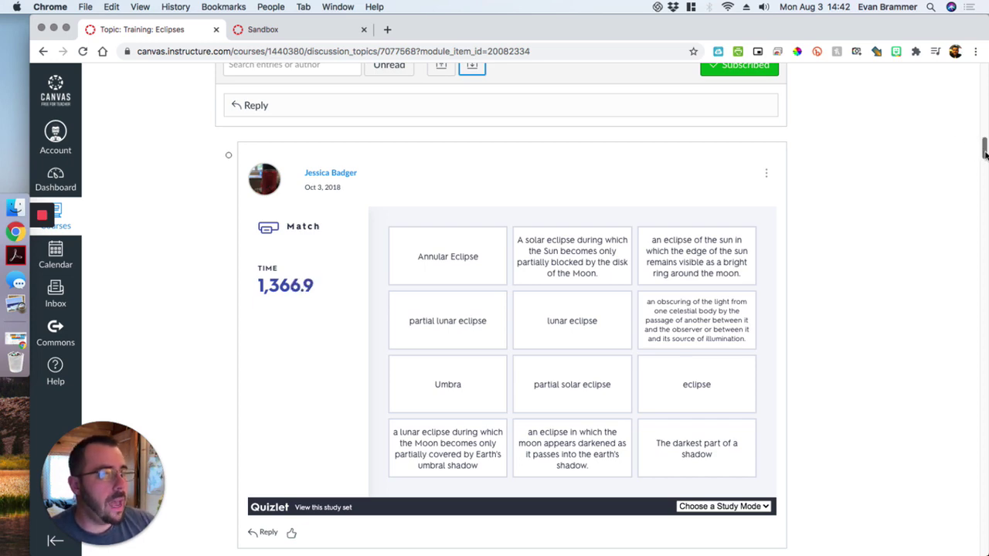
pyautogui.moveTo(985, 155)
pyautogui.mouseDown()
pyautogui.moveTo(986, 315)
pyautogui.moveTo(984, 270)
pyautogui.mouseUp()
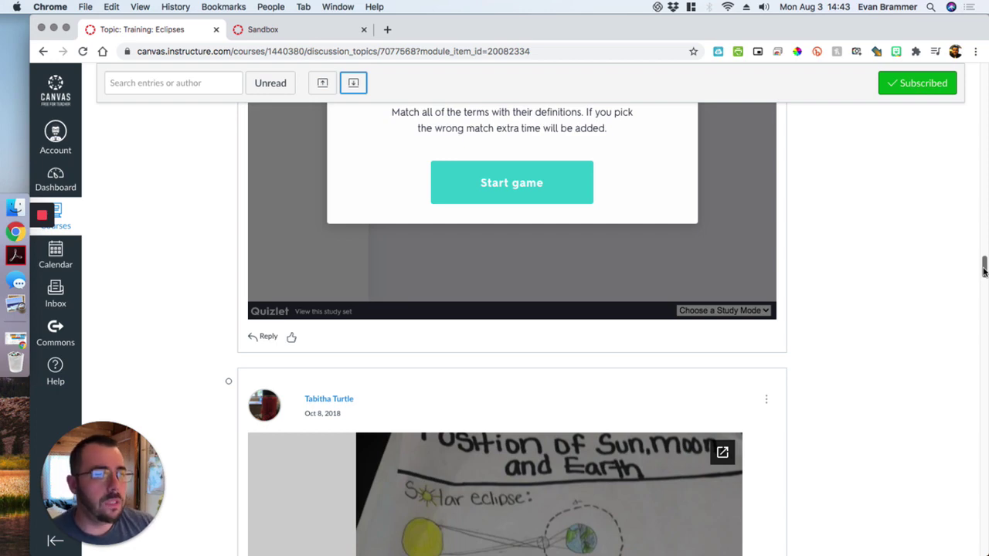
pyautogui.moveTo(984, 269); pyautogui.dragTo(985, 214)
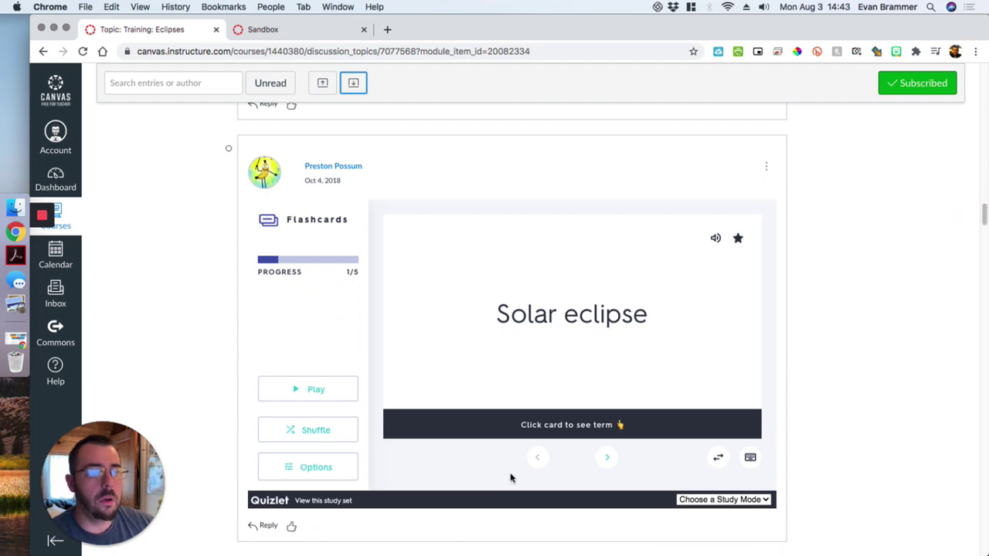
pyautogui.click(607, 457)
pyautogui.click(607, 457)
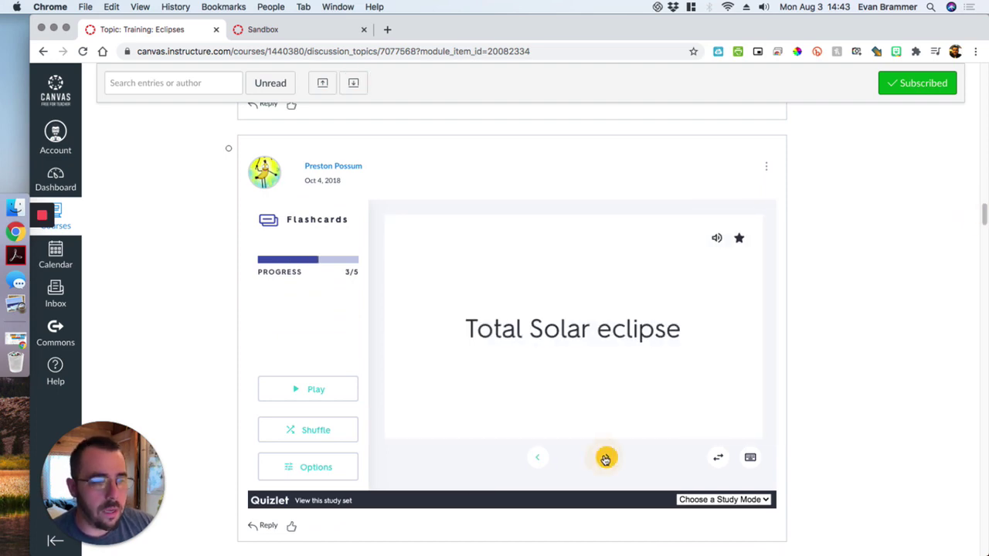
pyautogui.moveTo(985, 210)
pyautogui.mouseDown()
pyautogui.moveTo(985, 177)
pyautogui.moveTo(985, 195)
pyautogui.mouseUp()
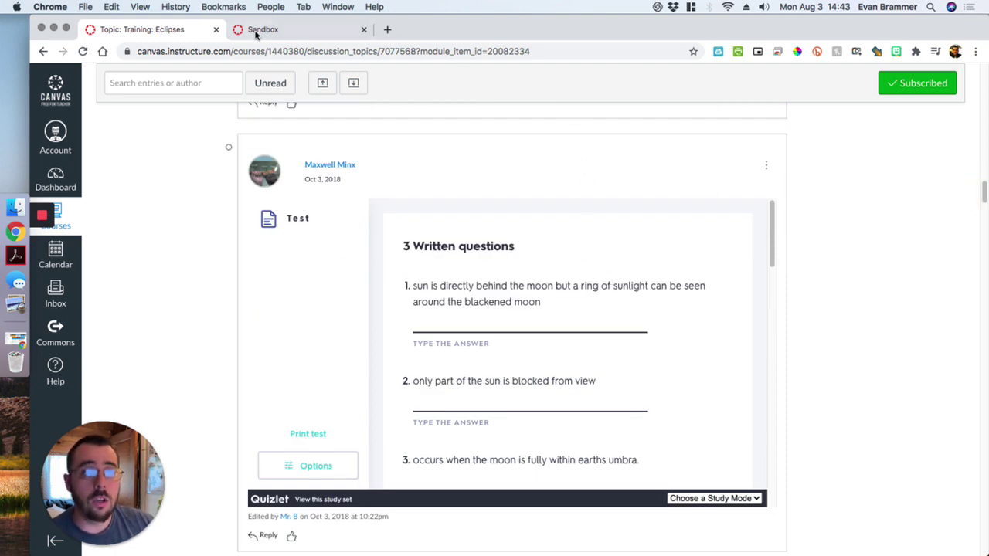
# In the Sandbox course, start adding a new discussion topic to the Week 01 module
pyautogui.click(290, 33)
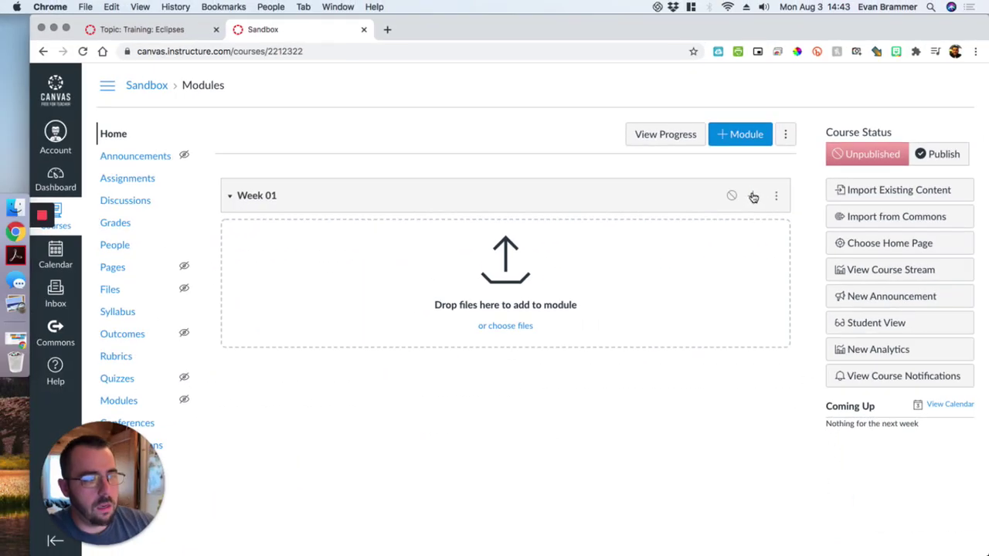
pyautogui.click(754, 203)
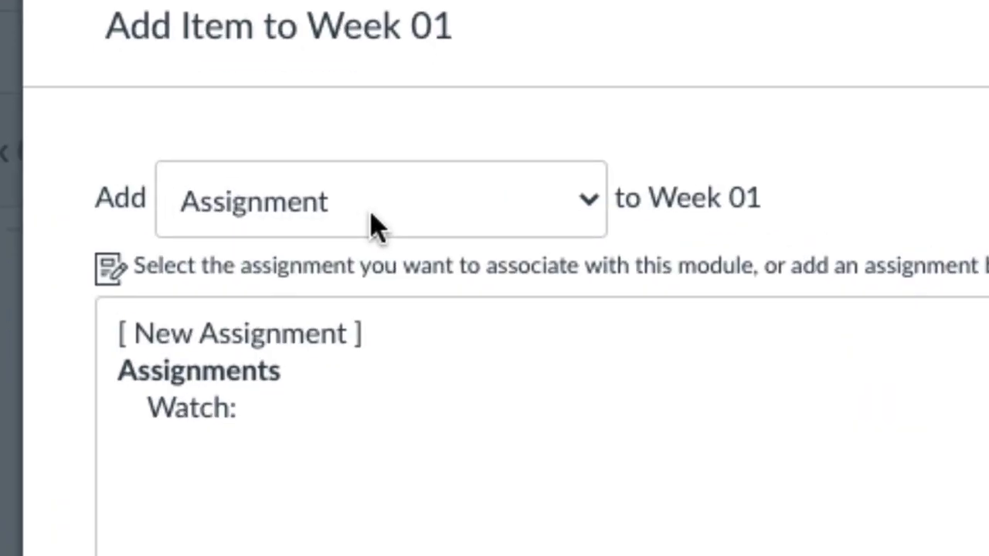
pyautogui.click(373, 224)
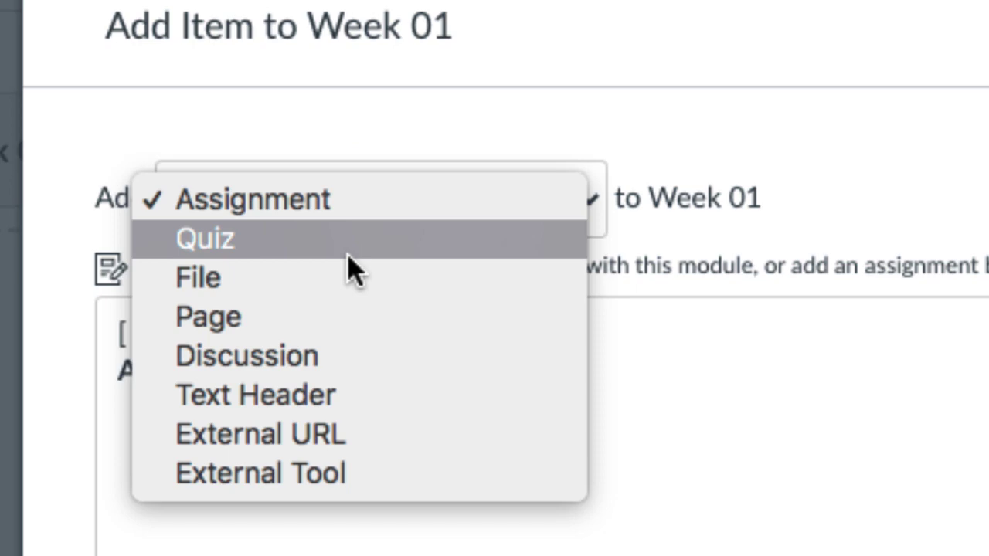
pyautogui.click(338, 353)
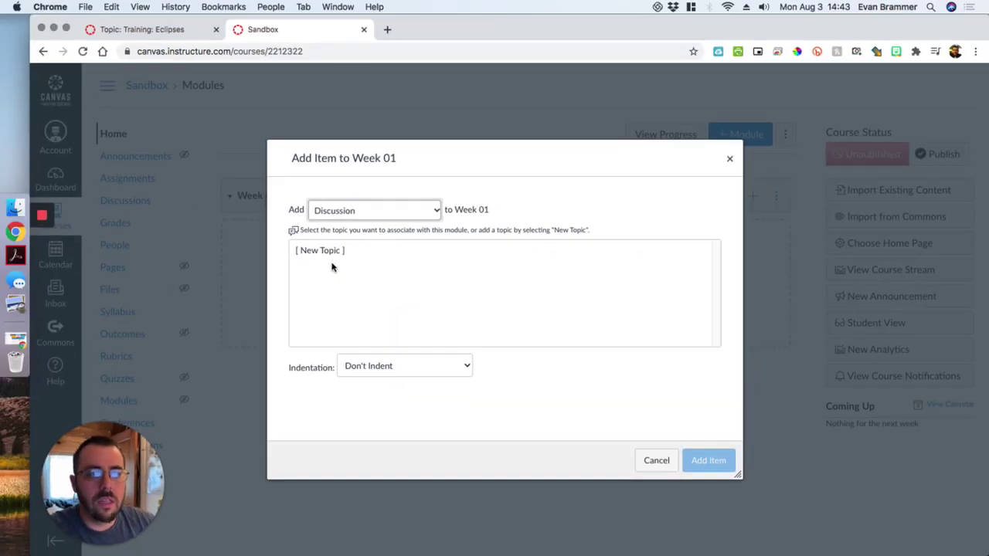
pyautogui.click(302, 252)
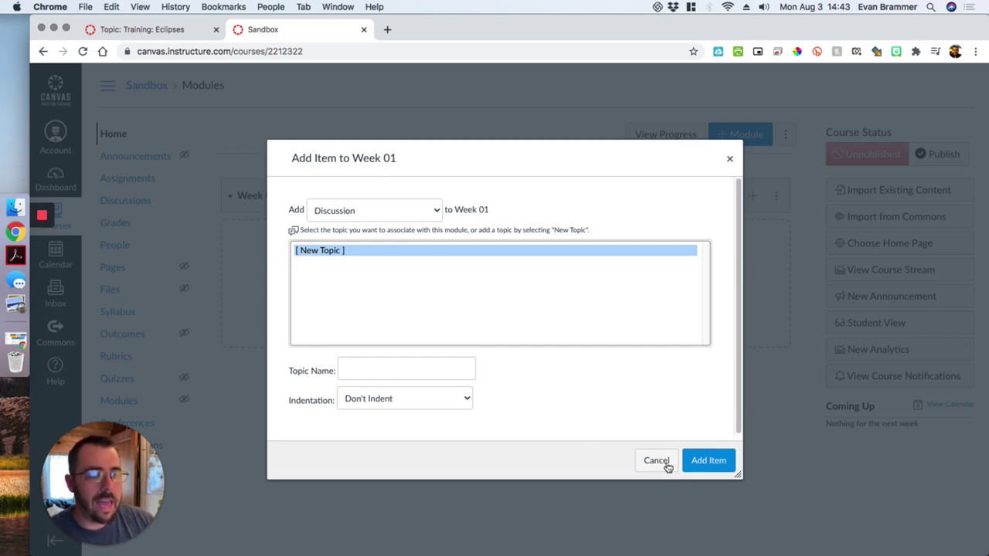
# Name the new topic "Study Guide: Chapter 3 Vocabulary" and add it to Week 01
pyautogui.click(392, 361)
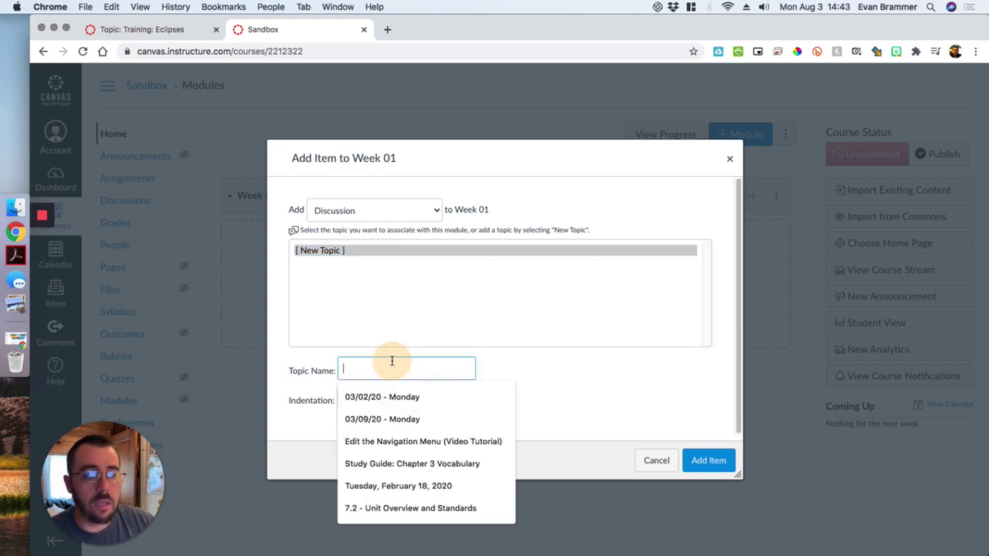
pyautogui.write('Study Guid')
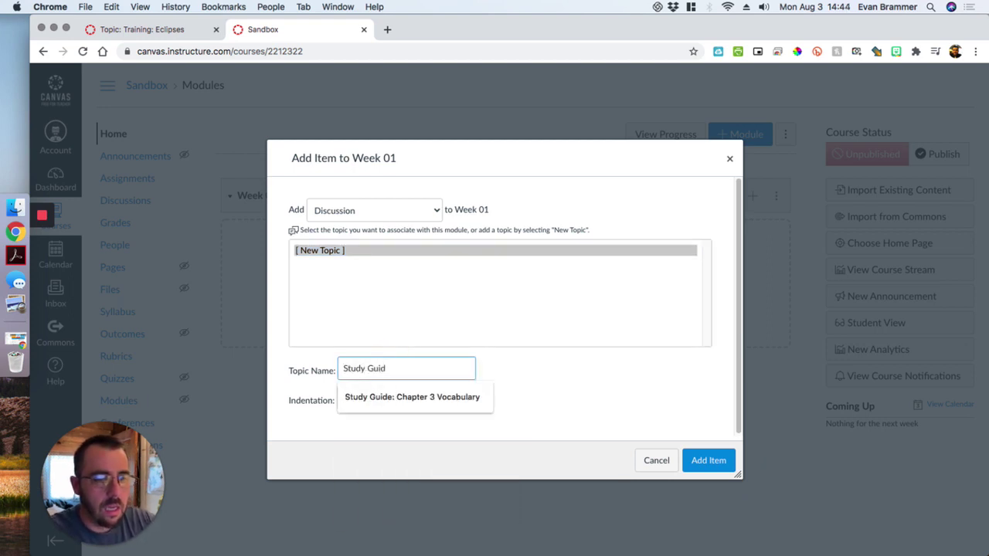
pyautogui.press('Down')
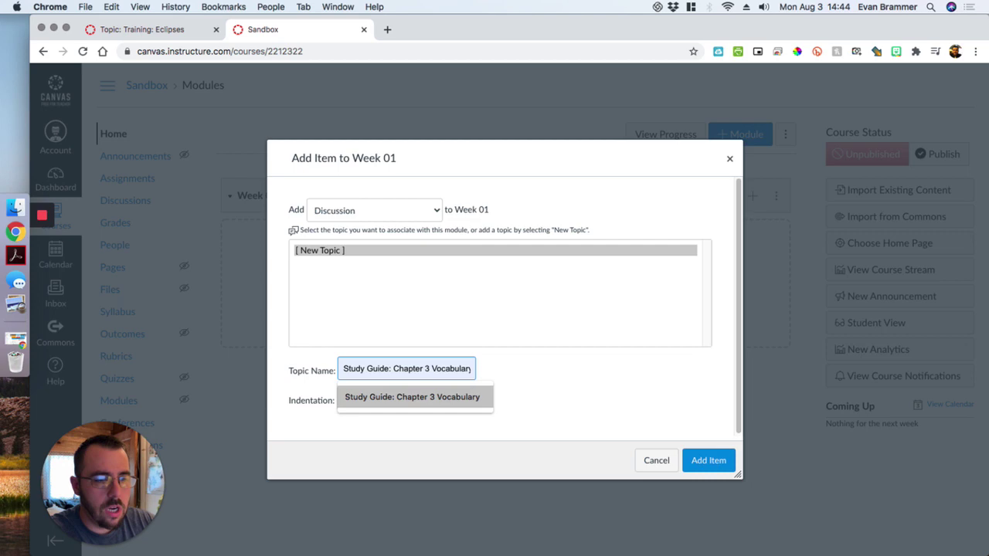
pyautogui.click(587, 389)
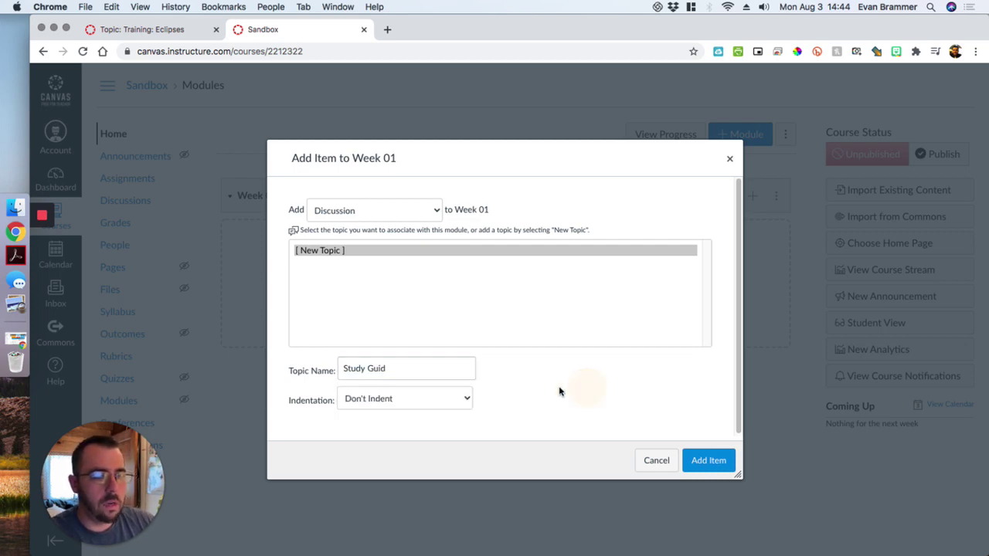
pyautogui.click(439, 376)
pyautogui.click(444, 394)
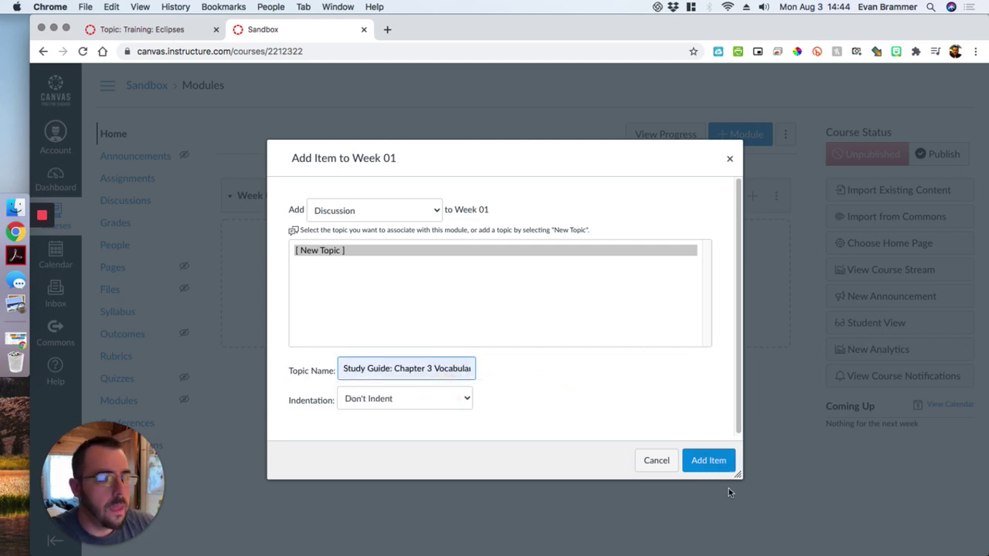
pyautogui.click(708, 459)
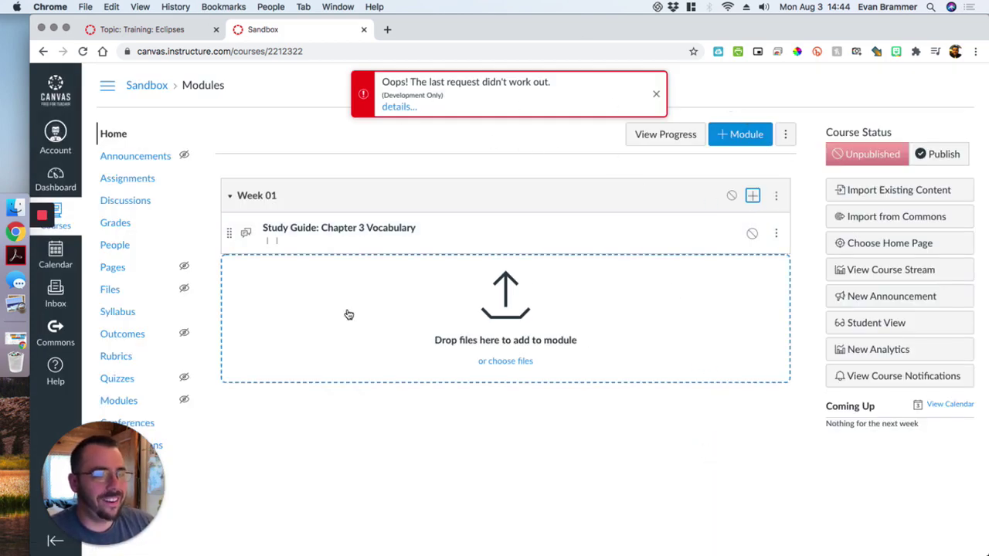
# Try to open the new study guide discussion from Week 01, and return to the modules page
pyautogui.click(431, 288)
pyautogui.click(385, 234)
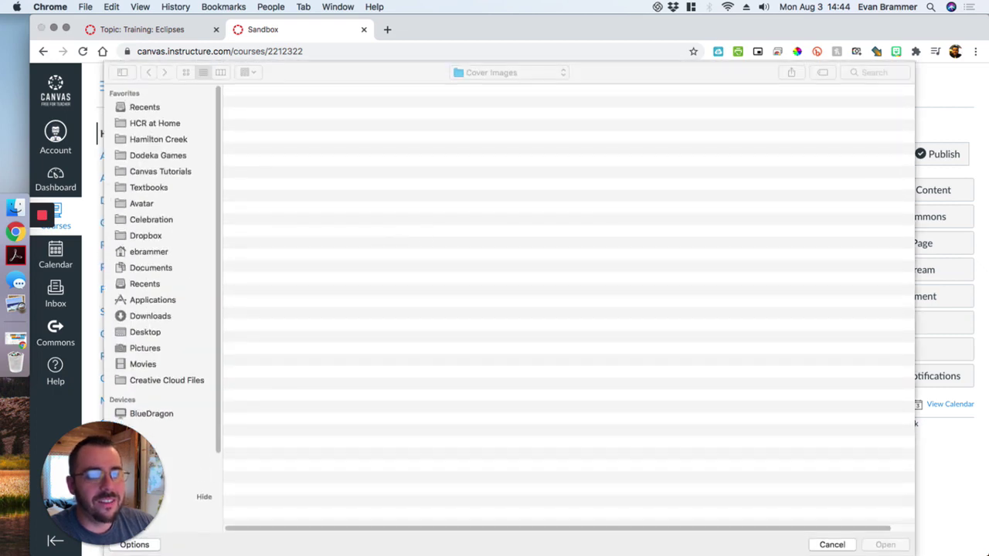
pyautogui.click(827, 543)
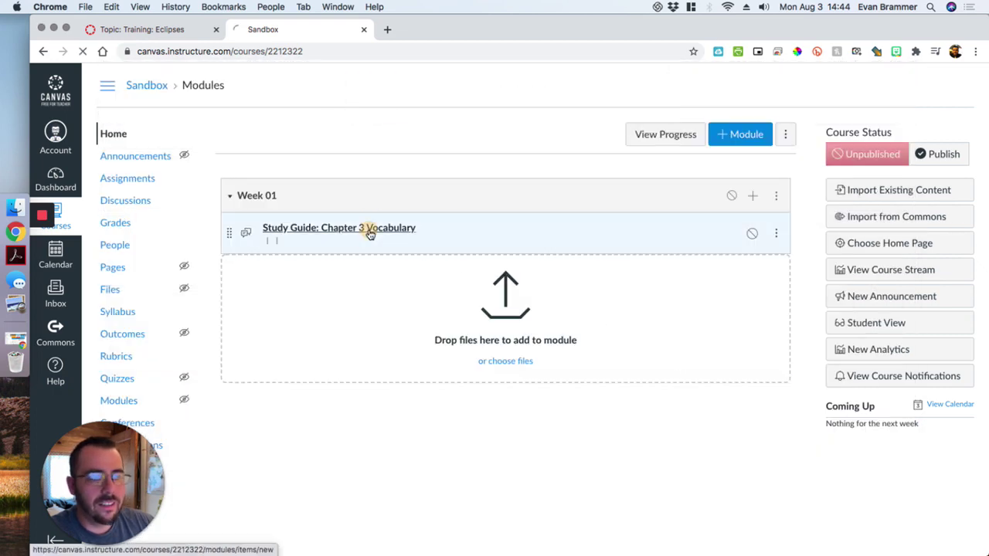
pyautogui.click(371, 230)
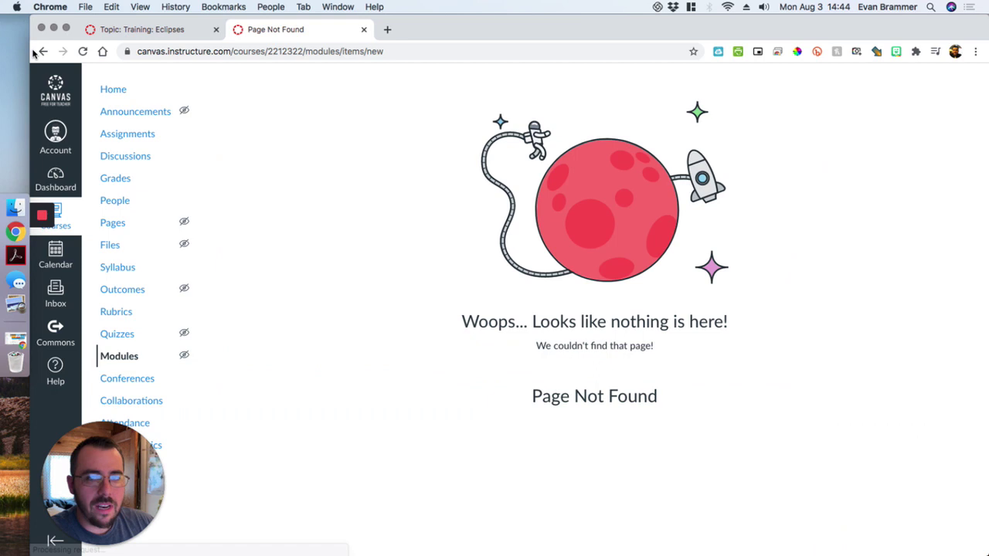
pyautogui.click(43, 51)
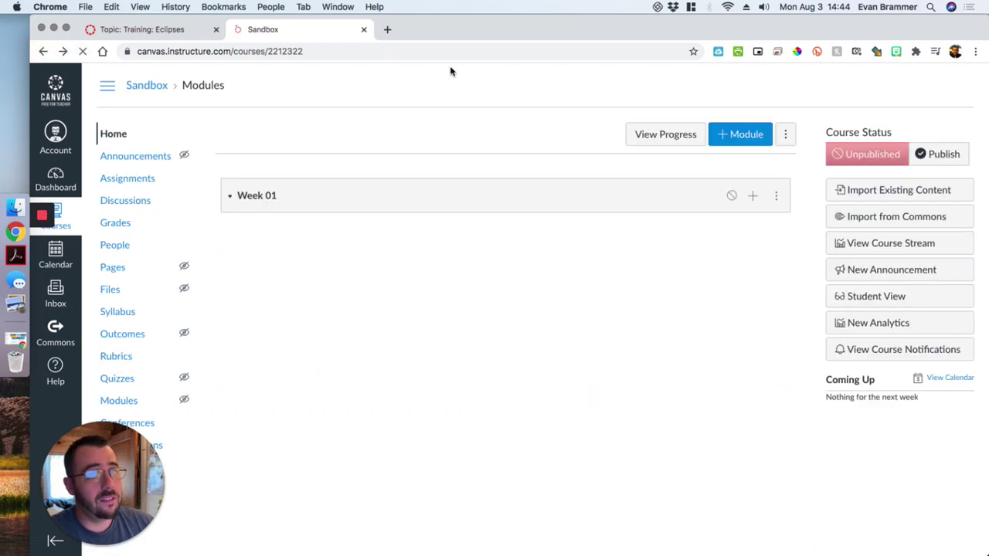
# Add the existing discussion "Study Guide: Chapter 3 Vocabulary" to the Week 01 module
pyautogui.click(751, 196)
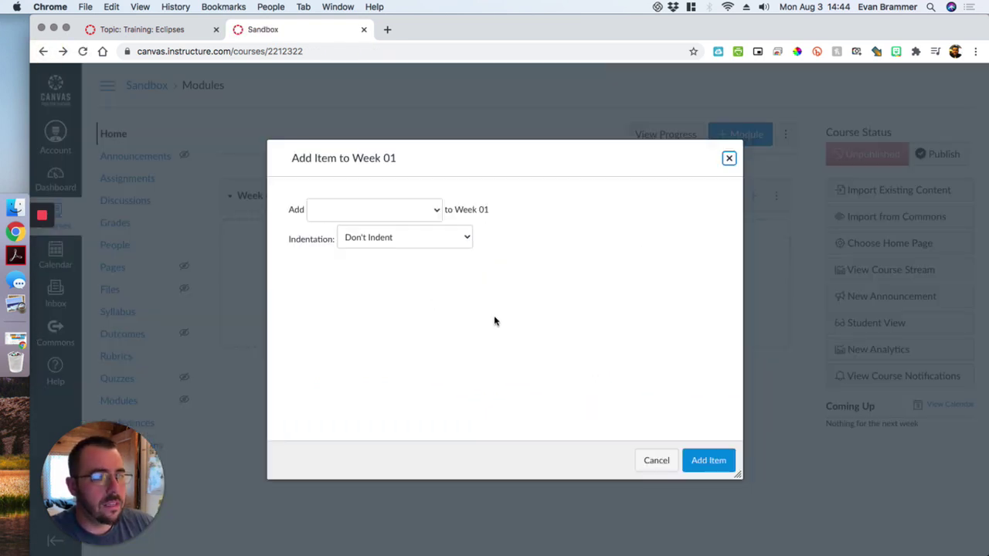
pyautogui.click(655, 462)
pyautogui.click(754, 196)
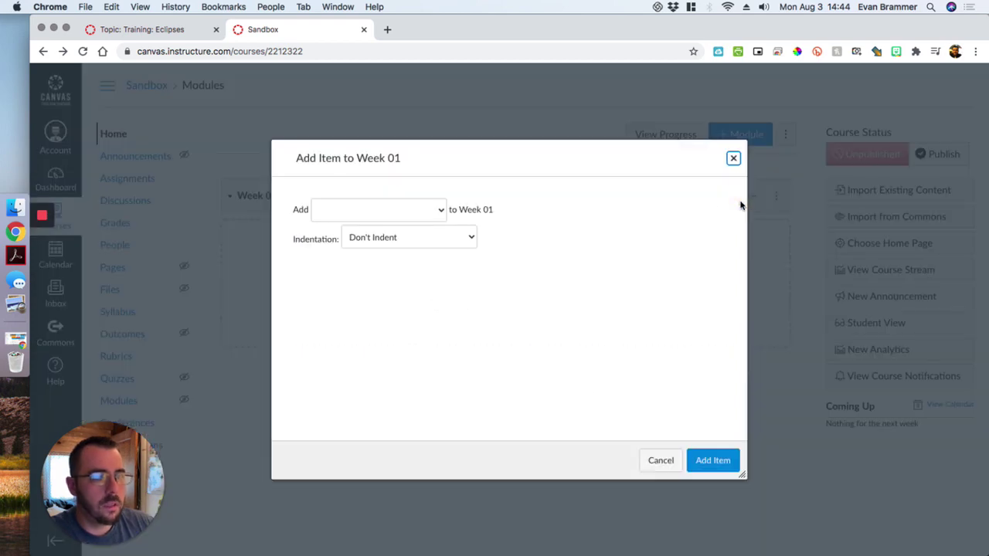
pyautogui.click(422, 214)
pyautogui.click(346, 257)
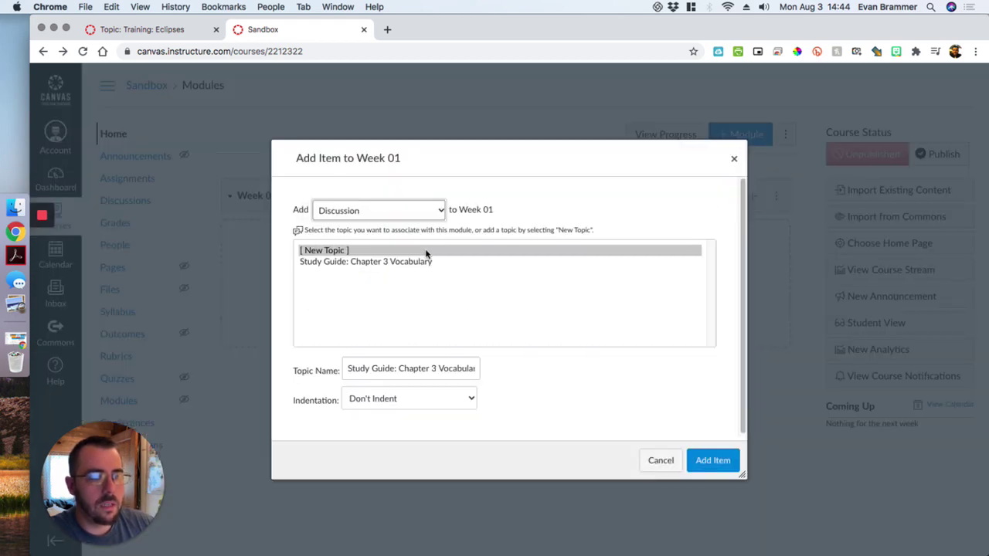
pyautogui.click(360, 262)
pyautogui.click(714, 464)
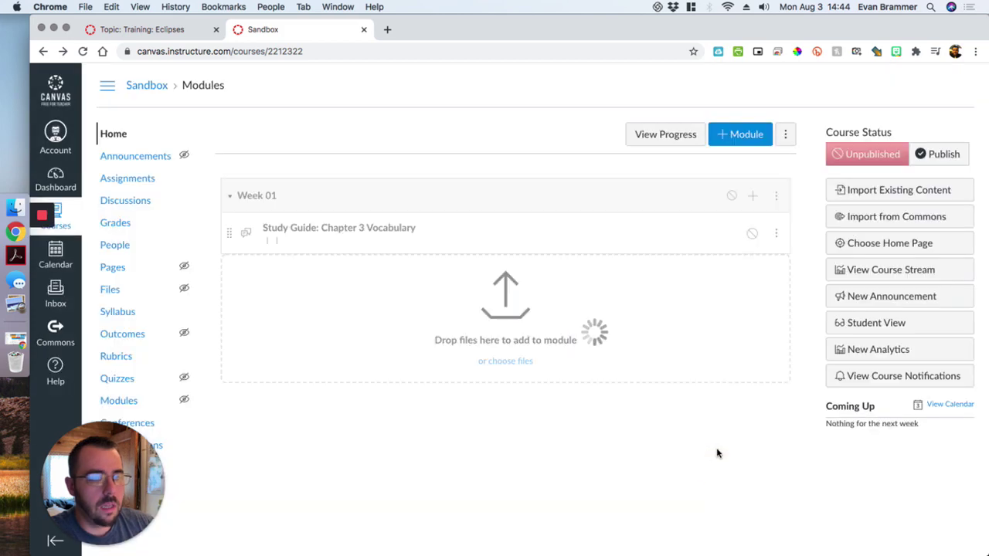
# Open the Study Guide: Chapter 3 Vocabulary discussion for editing and place the cursor in its description
pyautogui.click(375, 235)
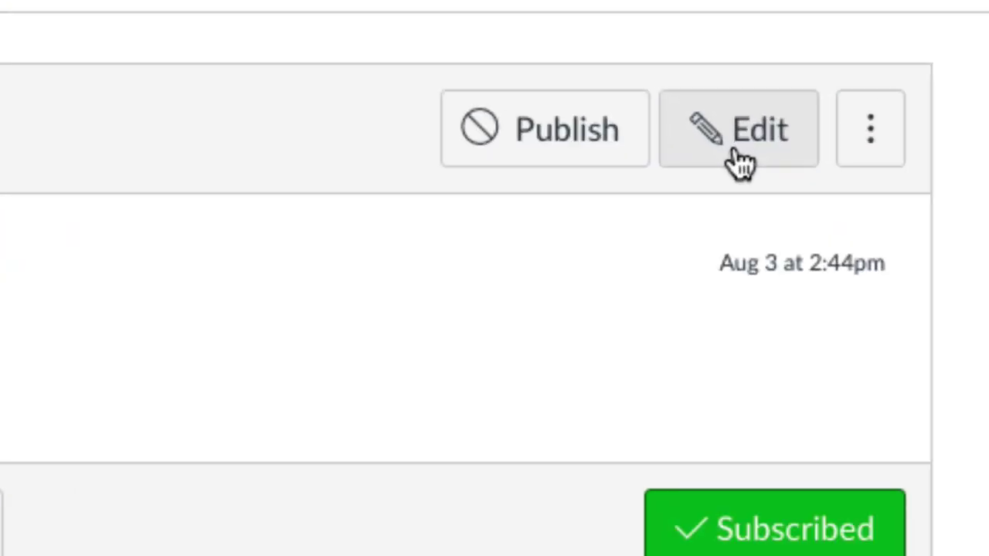
pyautogui.click(738, 162)
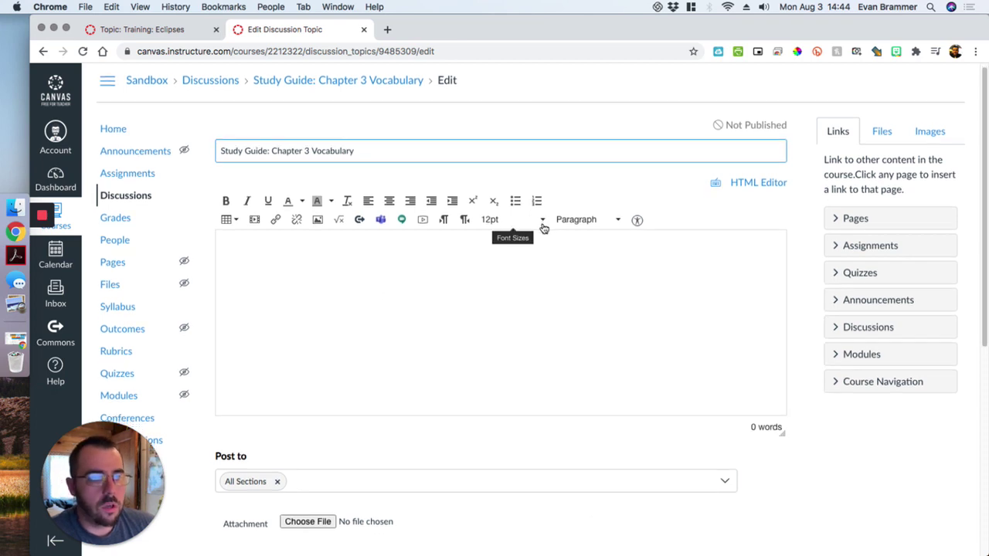
pyautogui.scroll(-2, 544, 225)
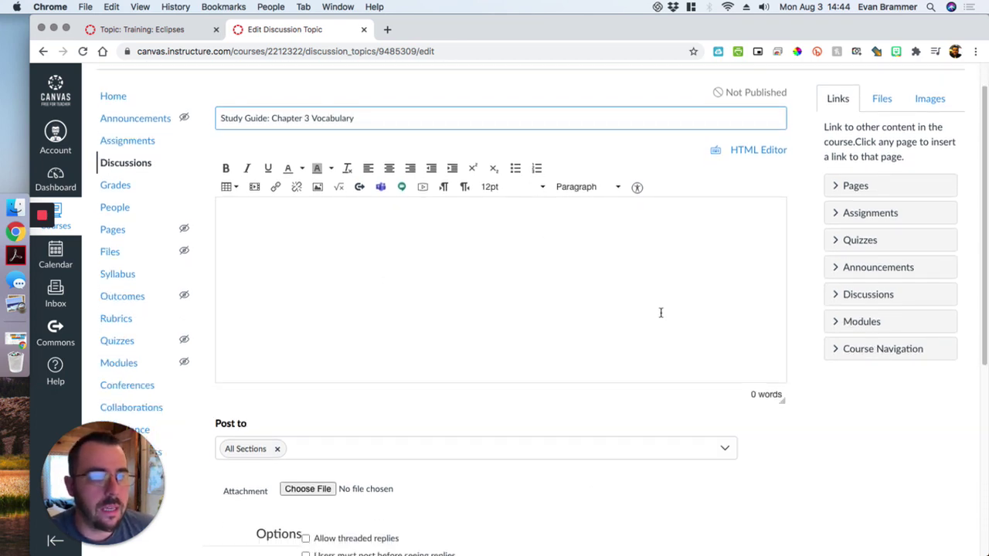
pyautogui.click(299, 260)
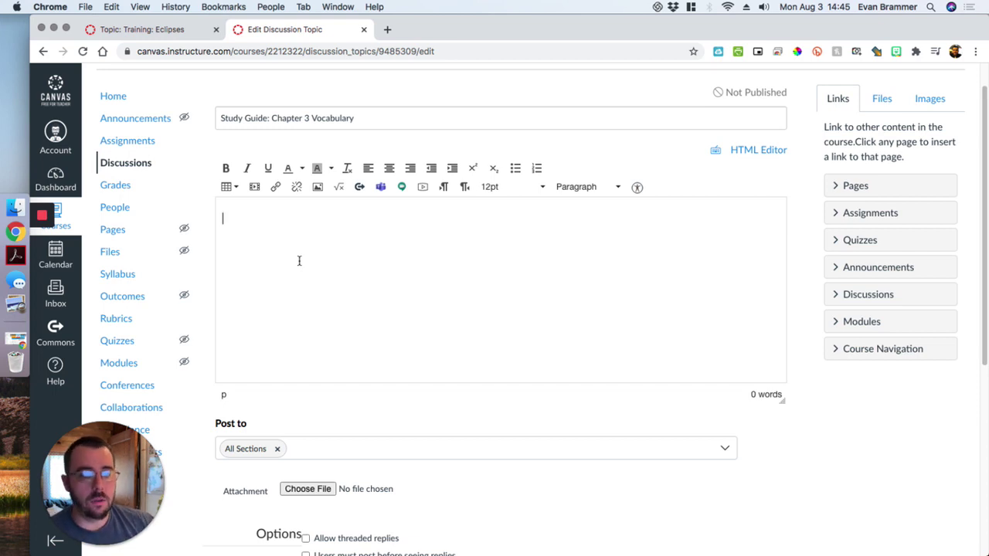
# Allow threaded replies and liking in the discussion, and require users to post before seeing replies
pyautogui.scroll(-2, 274, 184)
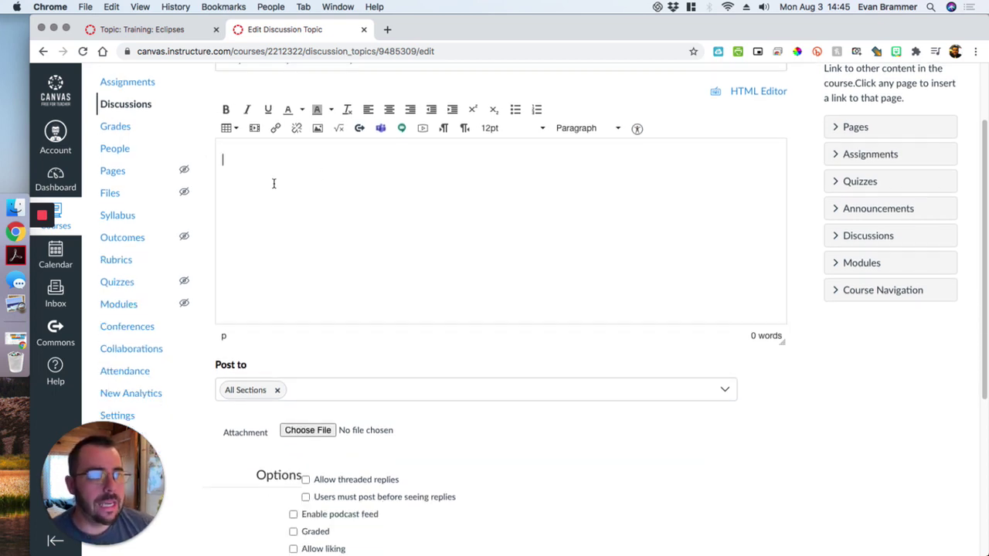
pyautogui.scroll(-9, 273, 183)
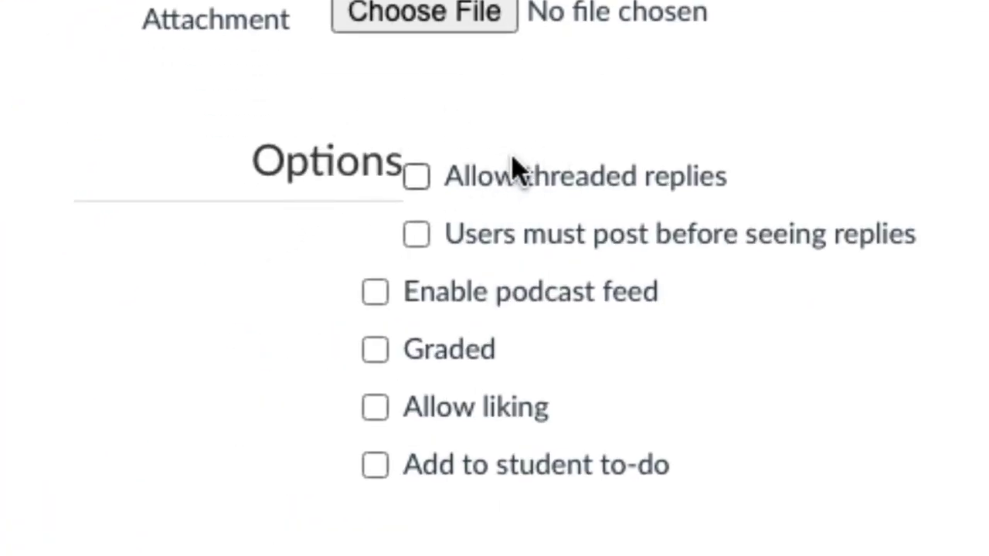
pyautogui.click(418, 186)
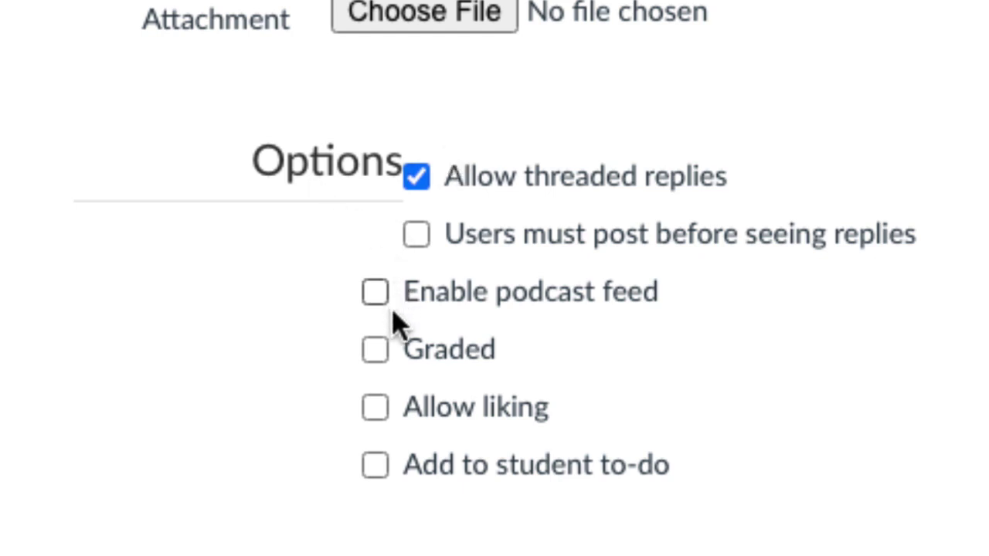
pyautogui.click(375, 408)
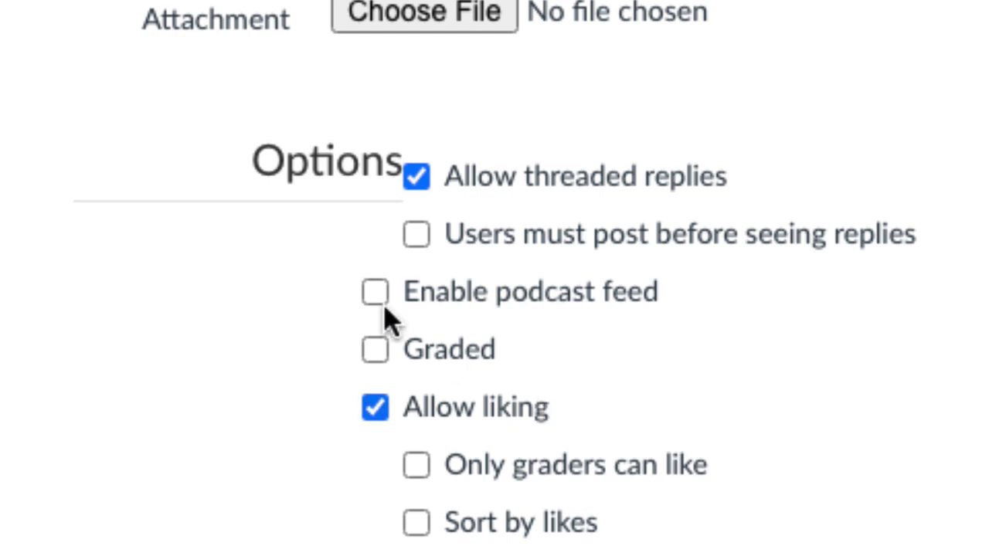
pyautogui.click(417, 235)
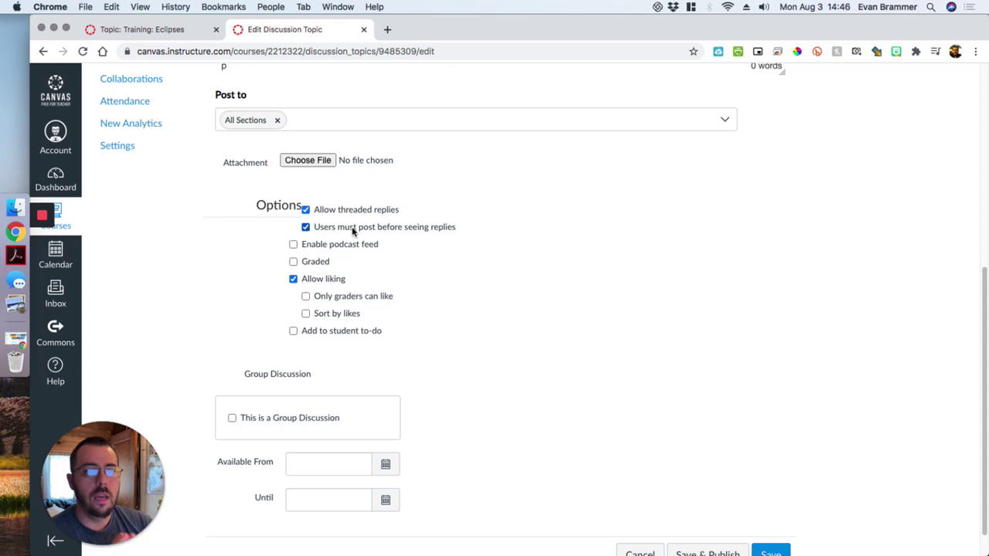
# Switch back to the Eclipses training discussion and look through the students' embedded Quizlet replies
pyautogui.click(112, 29)
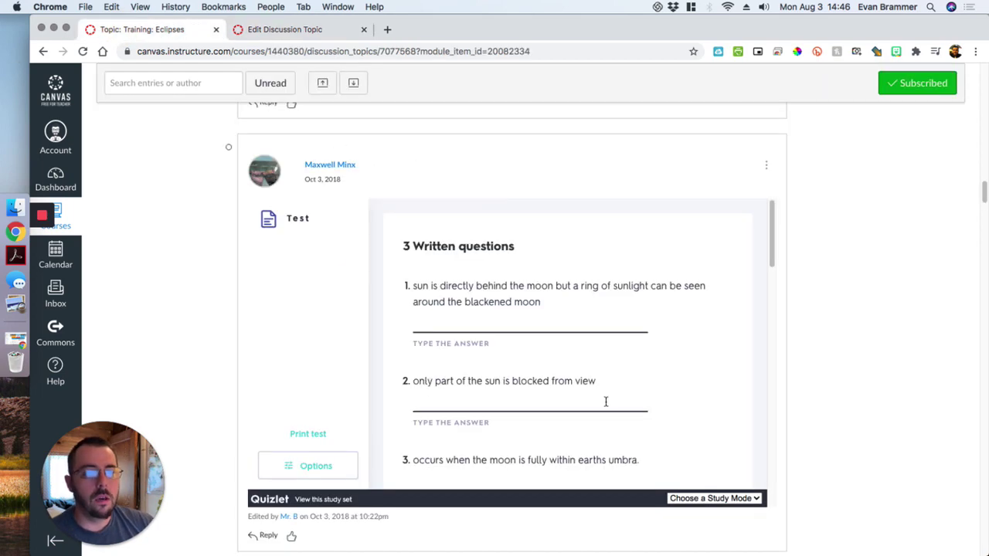
pyautogui.scroll(10, 610, 403)
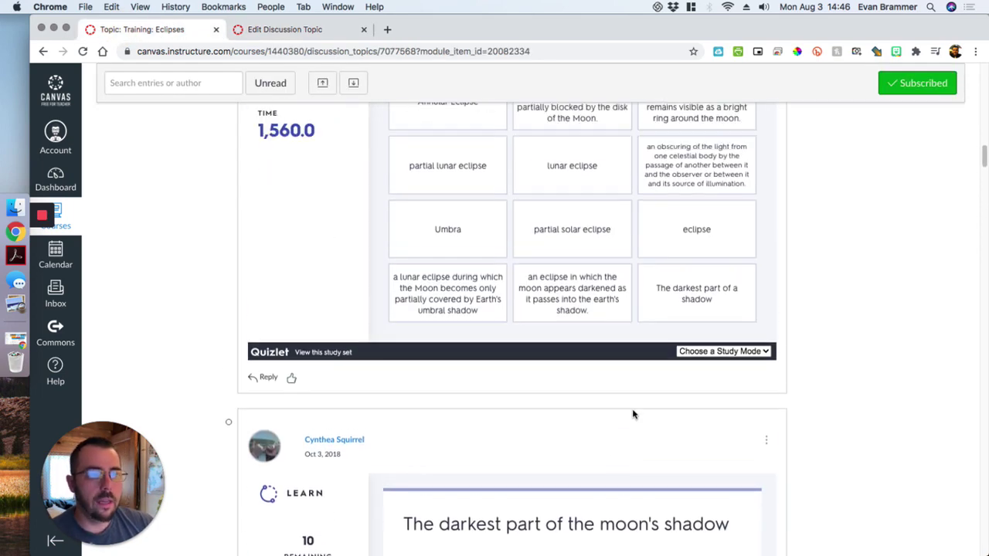
pyautogui.scroll(5, 632, 415)
pyautogui.scroll(-8, 632, 415)
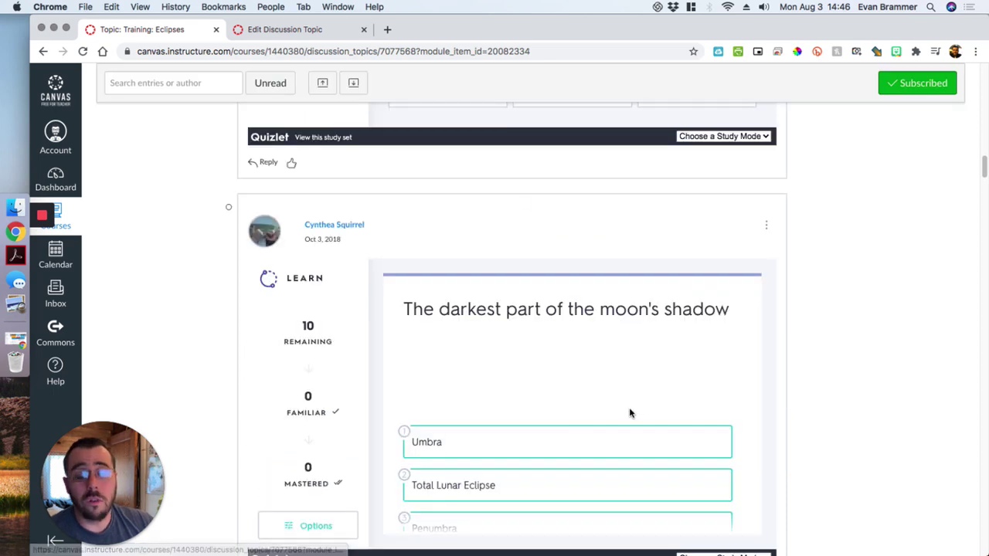